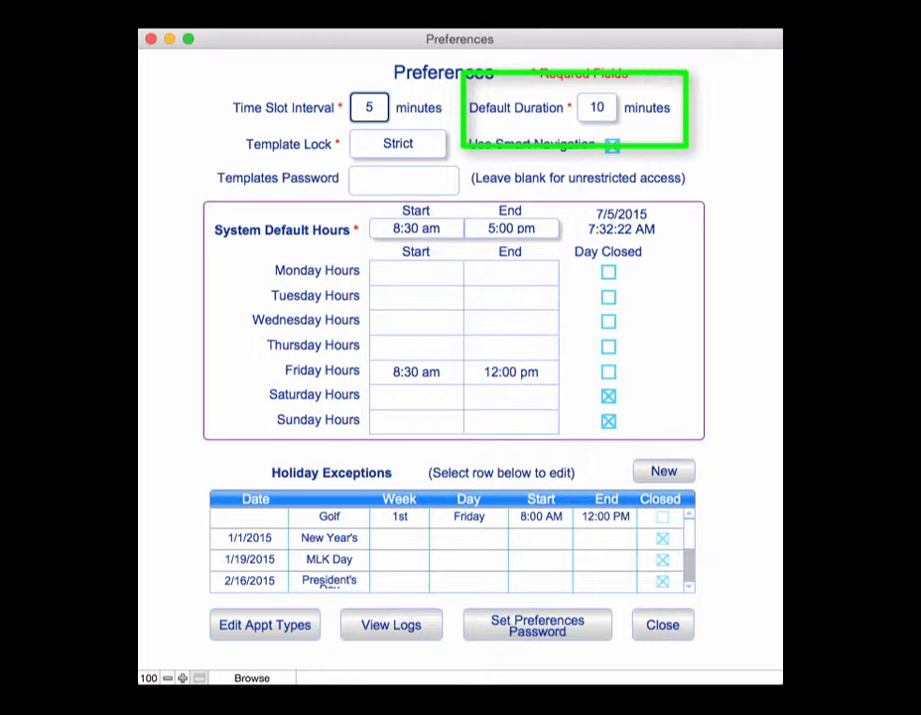
Set the Template Lock preference to Strict and activate the Templates Password field for entry
{"action": "left_click", "coordinate": [604, 110]}
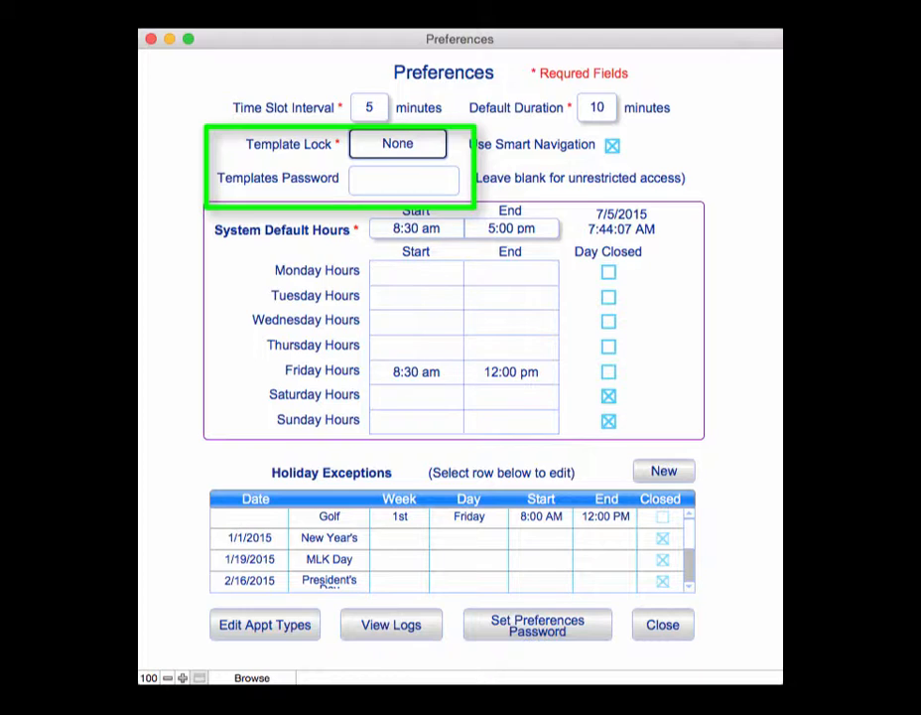
{"action": "left_click", "coordinate": [415, 147]}
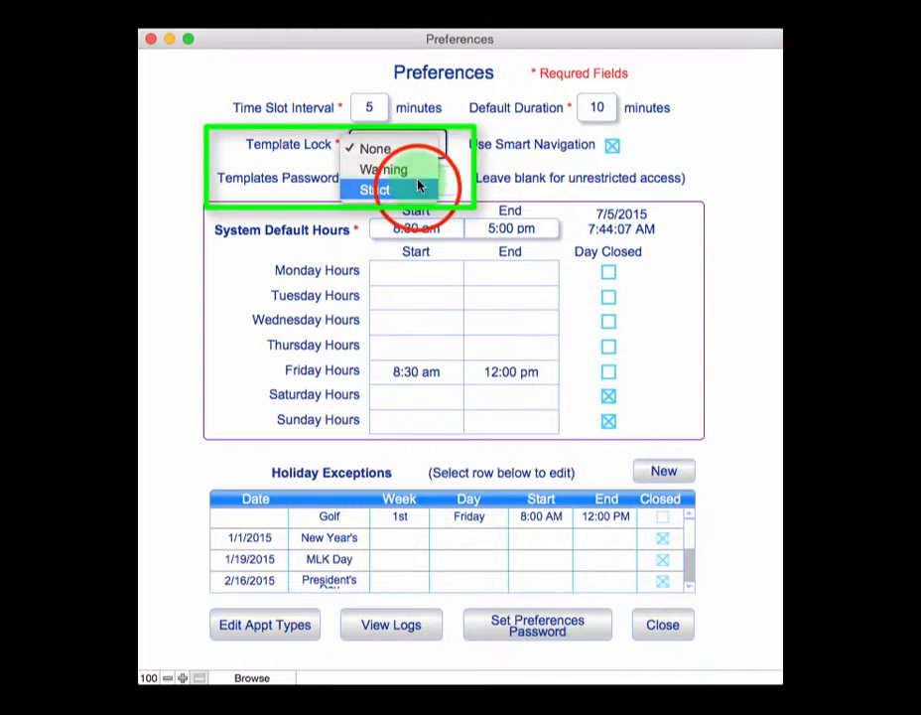
{"action": "left_click", "coordinate": [417, 189]}
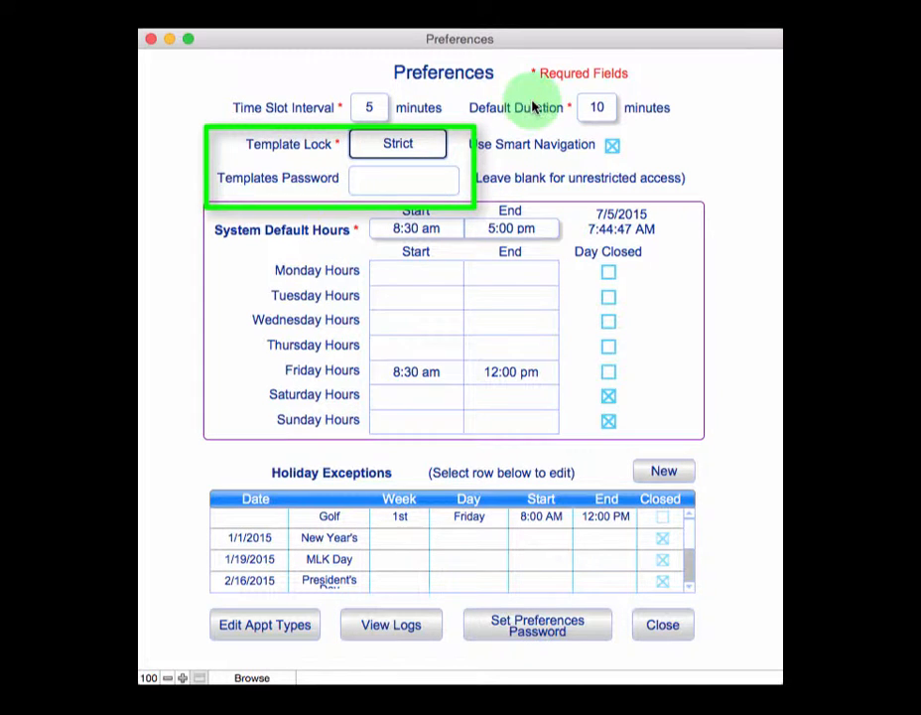
{"action": "left_click", "coordinate": [411, 181]}
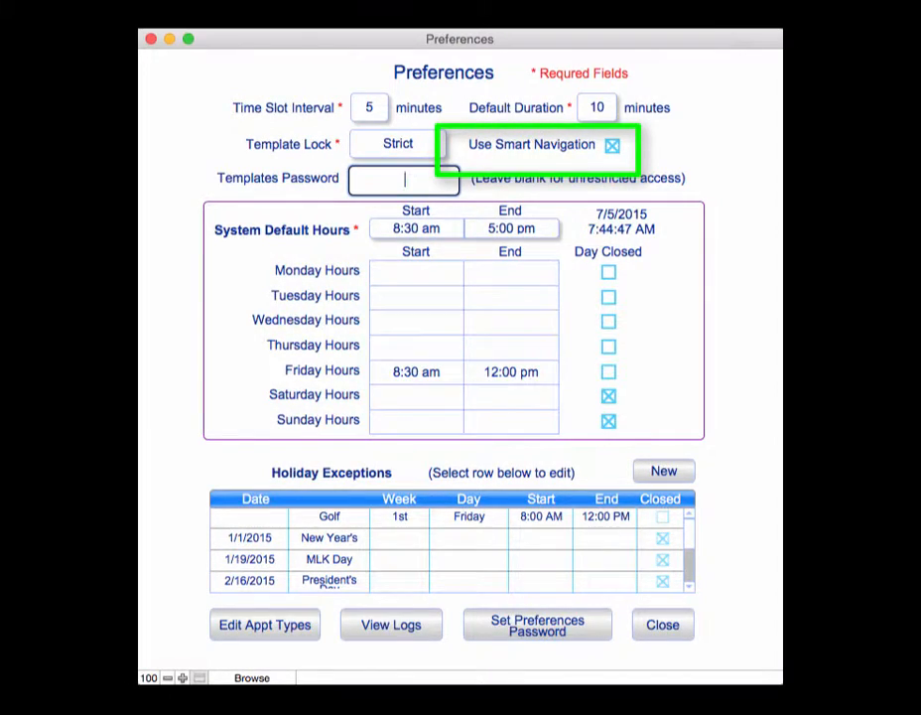
Switch Use Smart Navigation off and on again, and do the same with the Day Closed setting for Saturday
{"action": "left_click", "coordinate": [612, 145]}
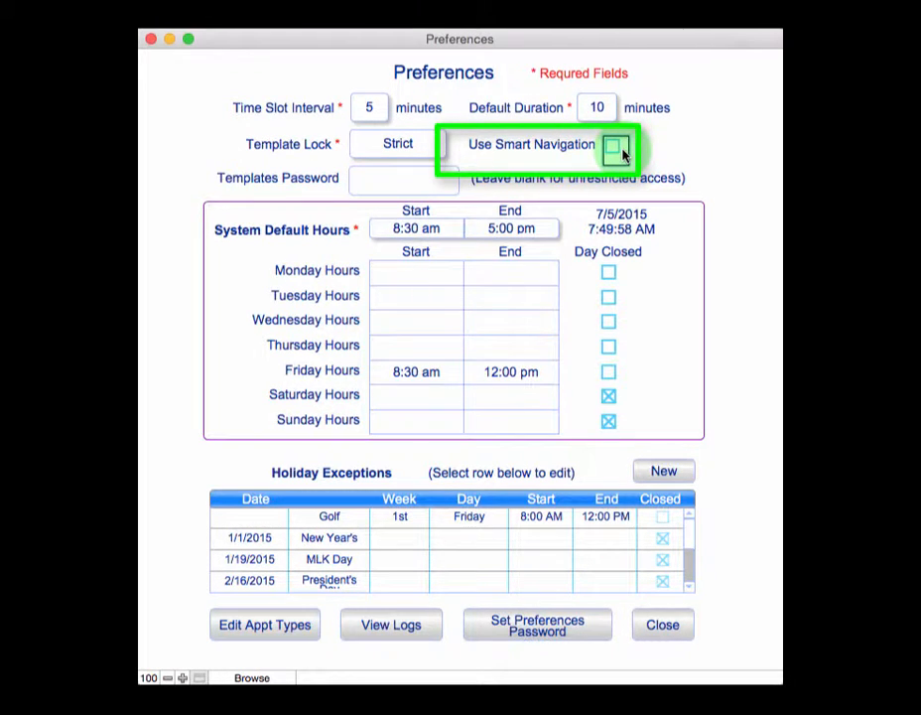
{"action": "left_click", "coordinate": [615, 147]}
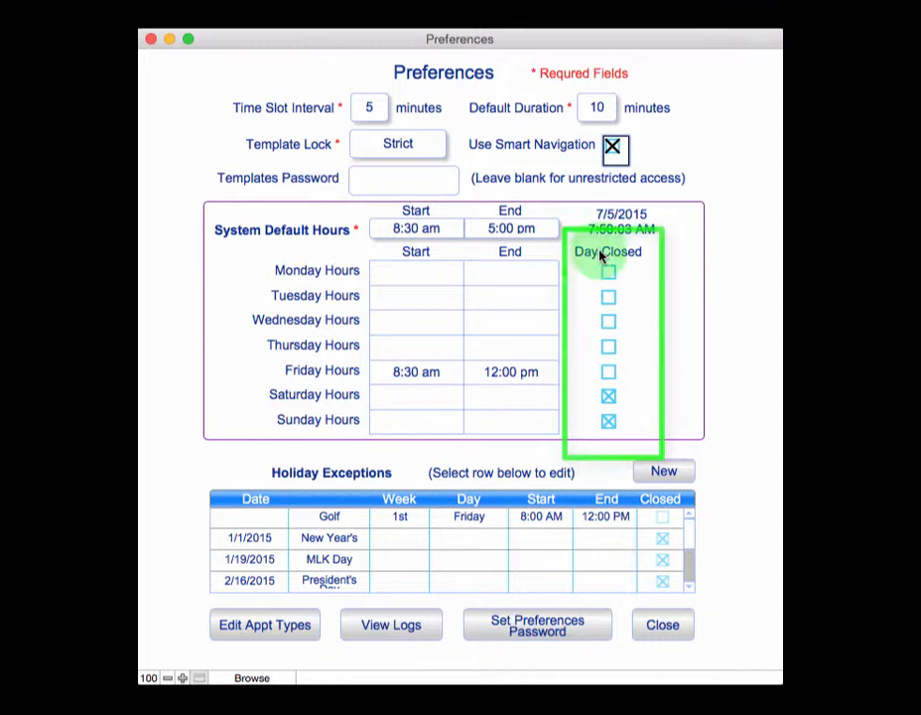
{"action": "left_click", "coordinate": [609, 396]}
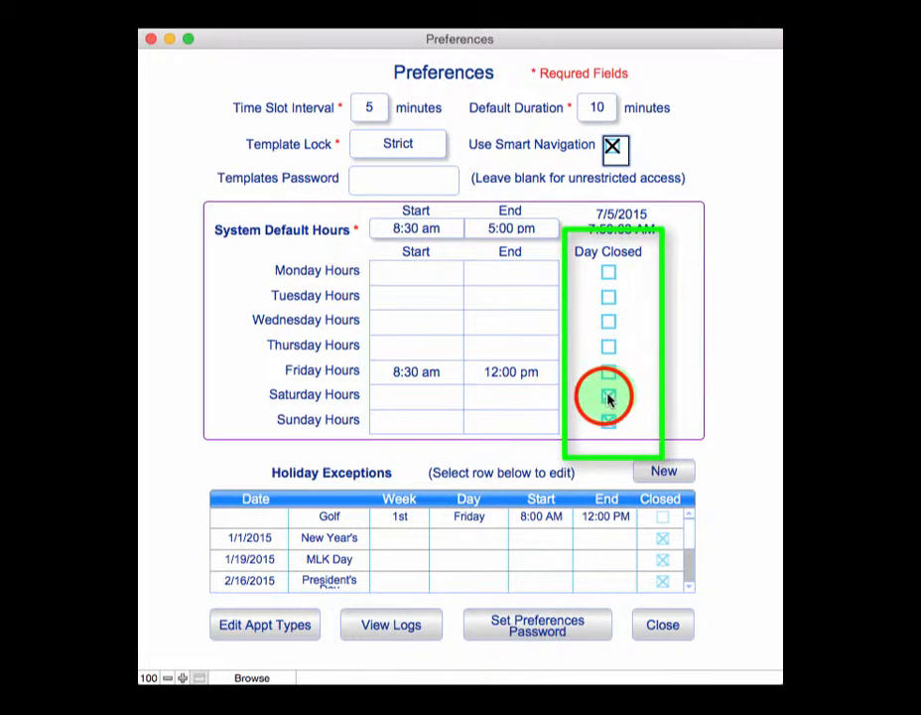
{"action": "left_click", "coordinate": [608, 396]}
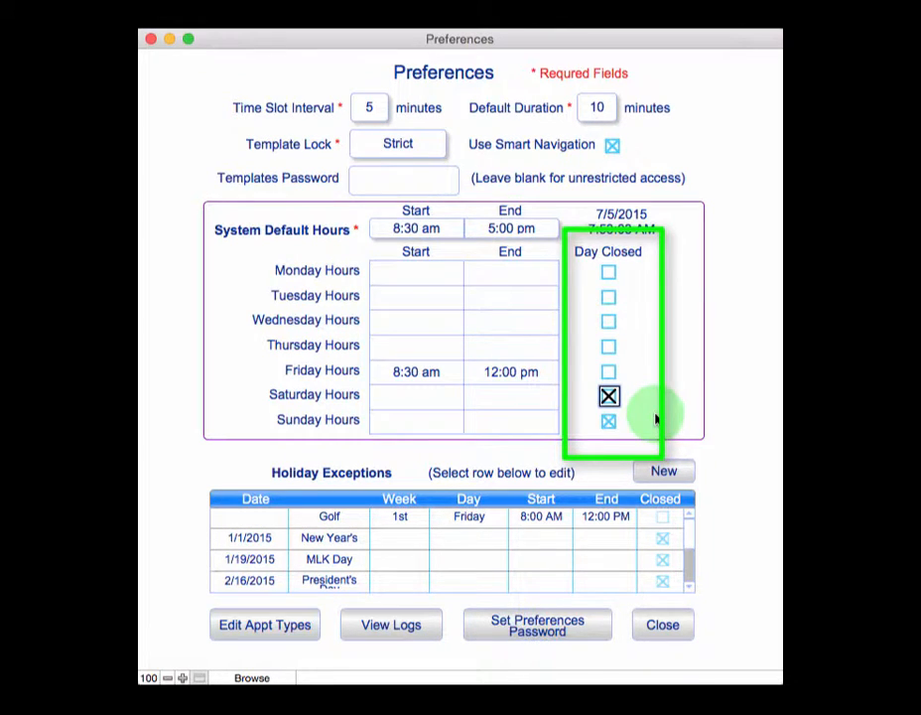
{"action": "left_click", "coordinate": [609, 421]}
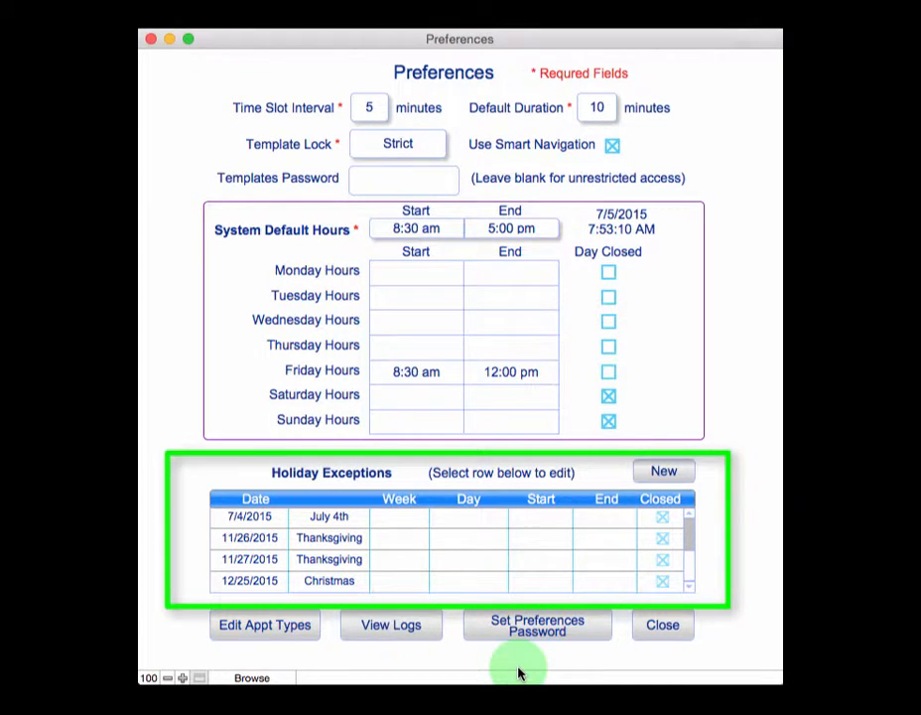
Create a new holiday exception and set its date to July 15, 2015
{"action": "left_click", "coordinate": [662, 472]}
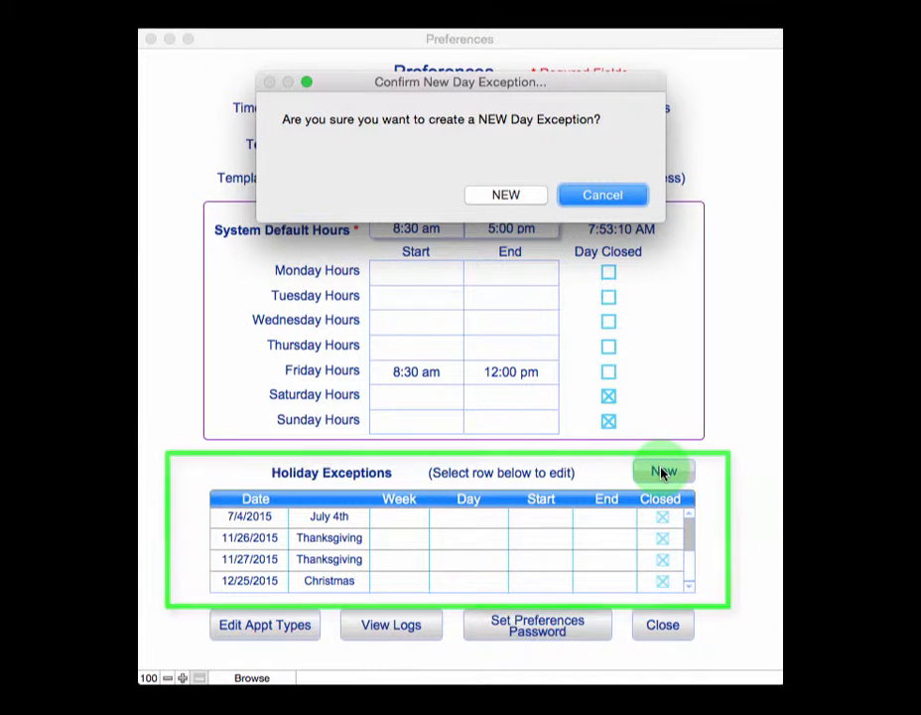
{"action": "left_click", "coordinate": [522, 195]}
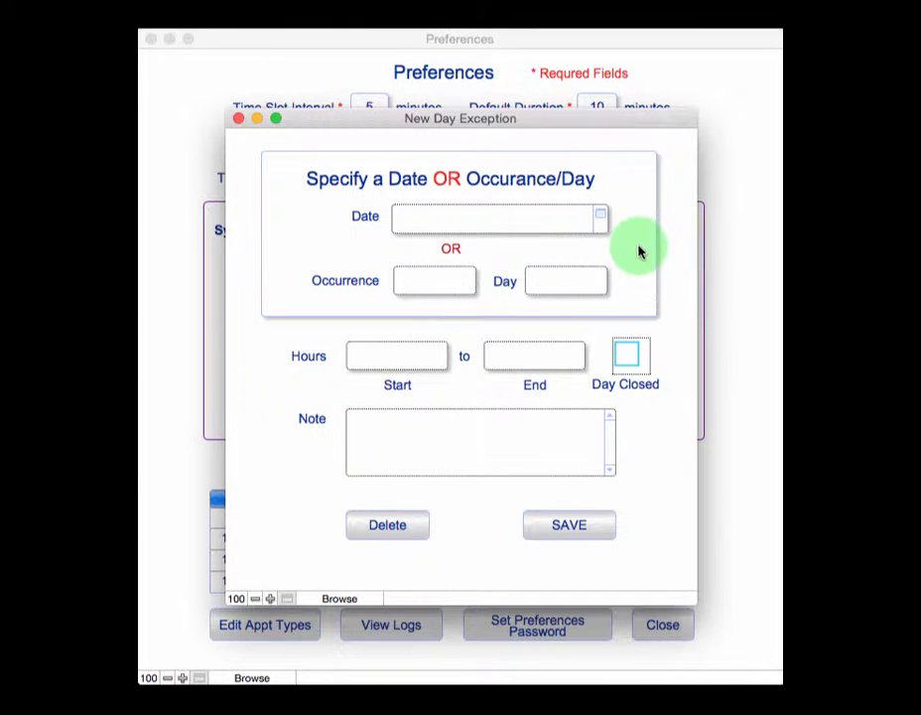
{"action": "left_click", "coordinate": [598, 215]}
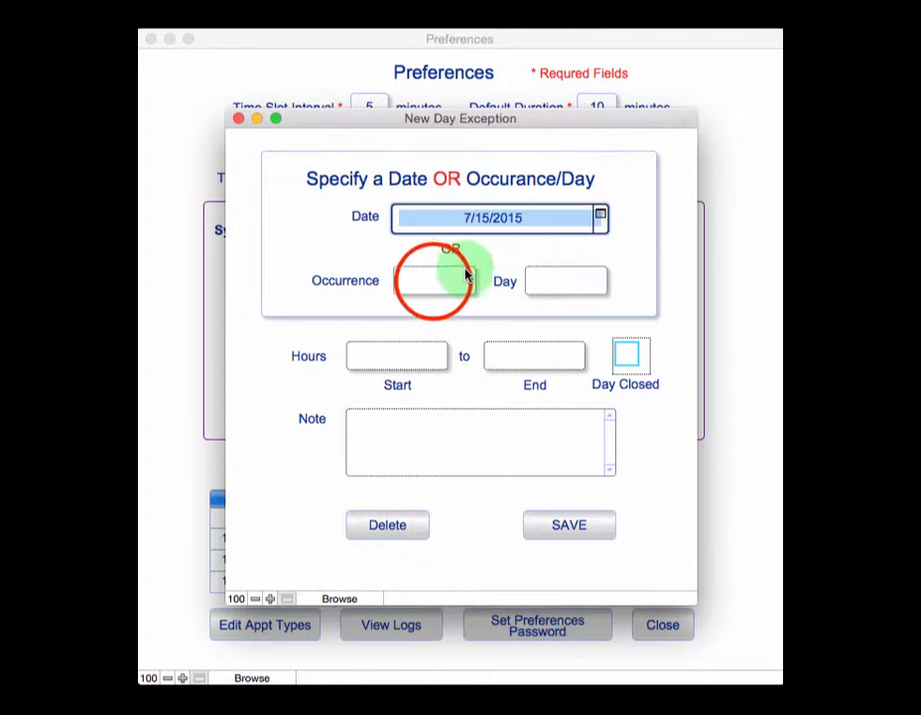
Define the day exception as a recurring one, with occurrence 1st and day Friday
{"action": "left_click", "coordinate": [432, 282]}
{"action": "left_click", "coordinate": [433, 287]}
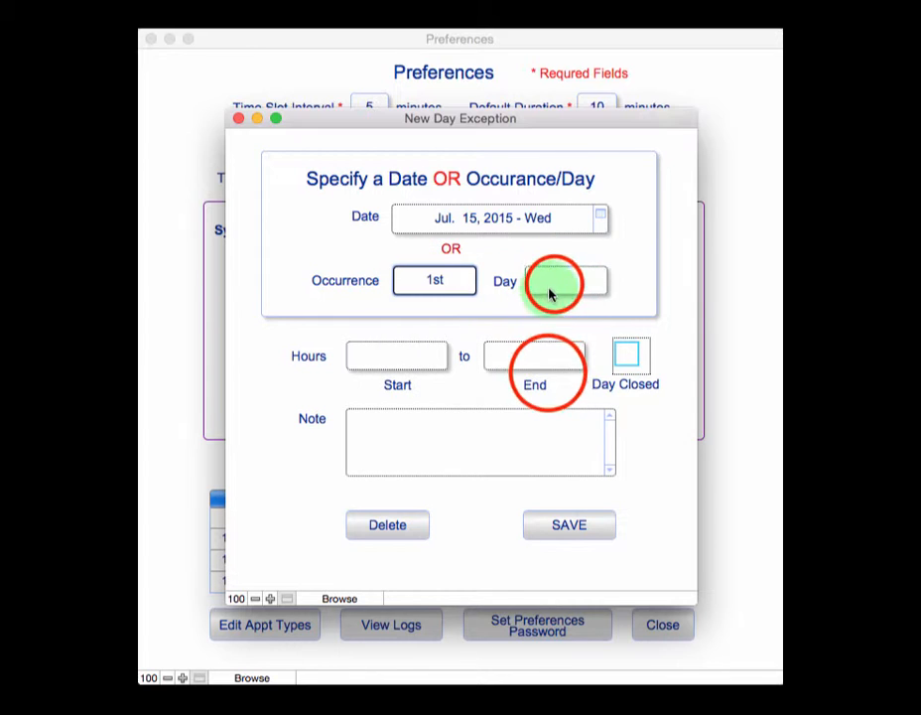
{"action": "left_click", "coordinate": [548, 288]}
{"action": "left_click", "coordinate": [547, 375]}
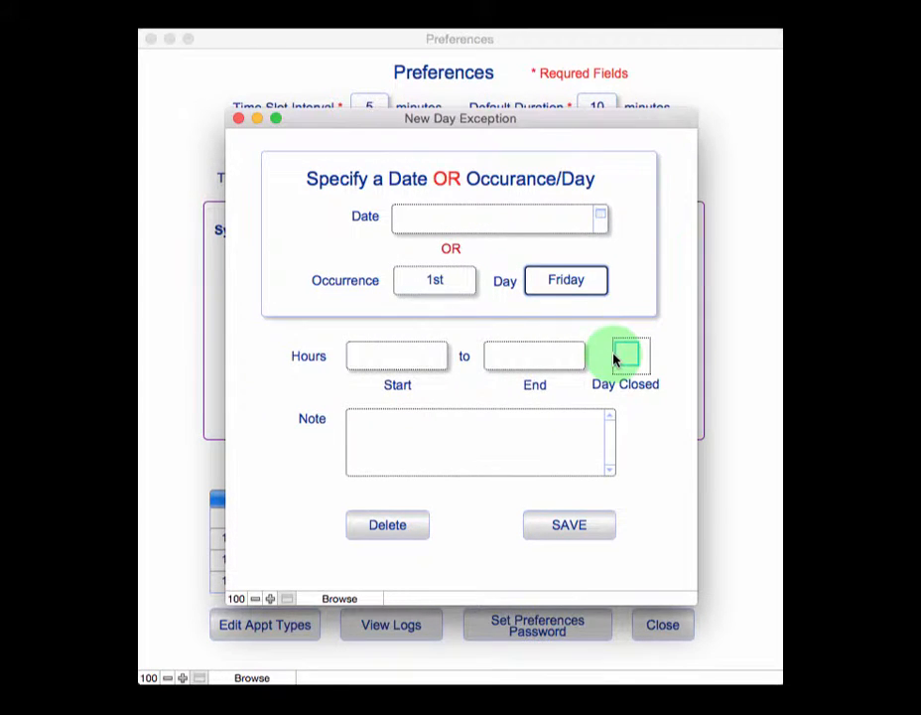
Set the day exception's hours to 8:00 am through 12:00 pm
{"action": "left_click", "coordinate": [411, 361]}
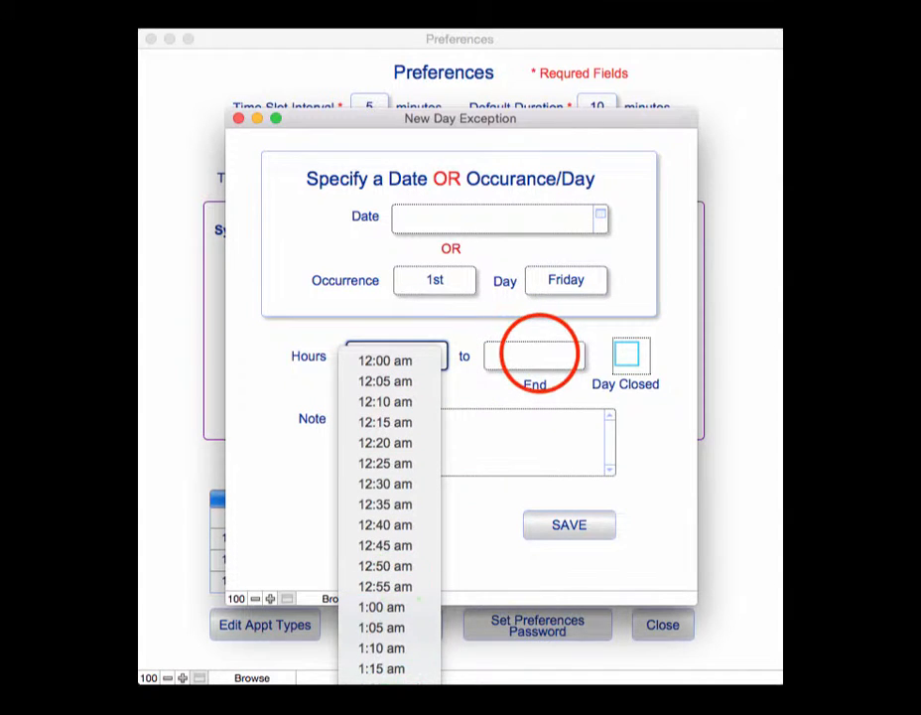
{"action": "left_click", "coordinate": [395, 705]}
{"action": "left_click", "coordinate": [540, 358]}
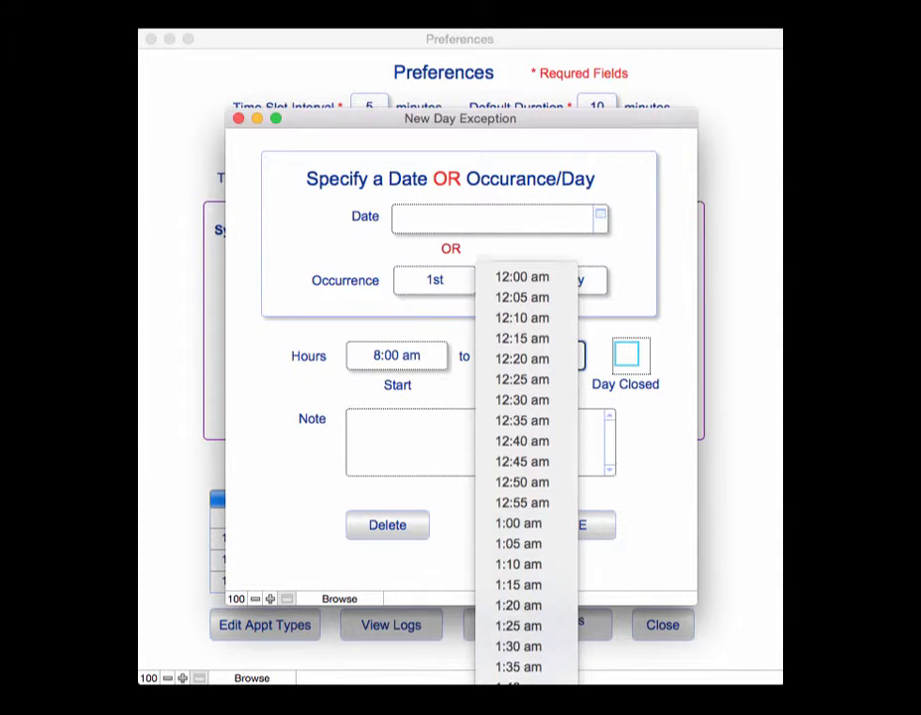
{"action": "left_click", "coordinate": [536, 702]}
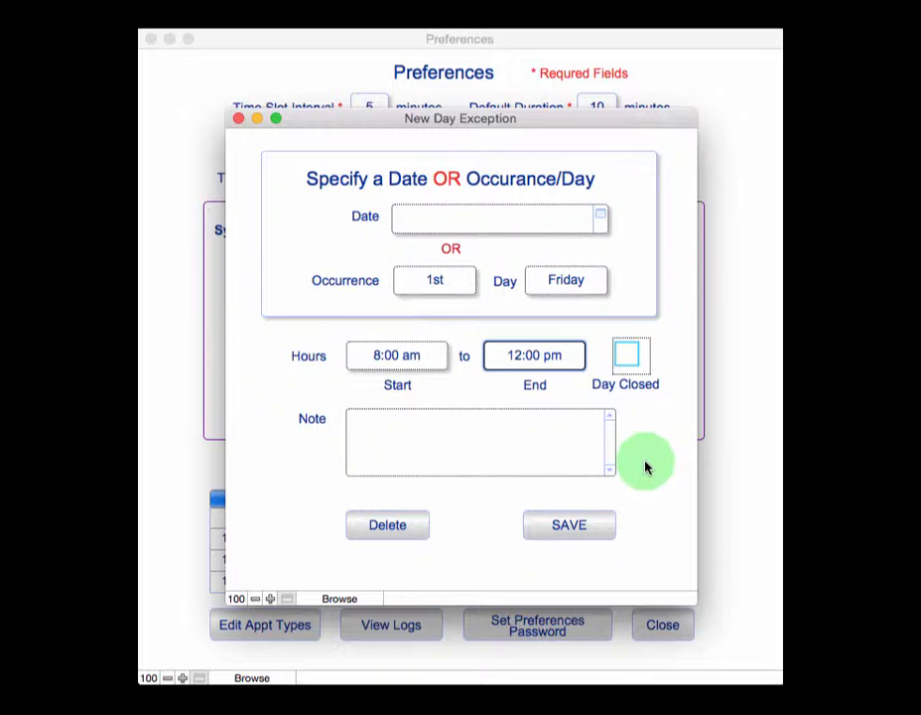
Mark the exception as Day Closed with the note "Office Meeting" and save it
{"action": "left_click", "coordinate": [627, 356]}
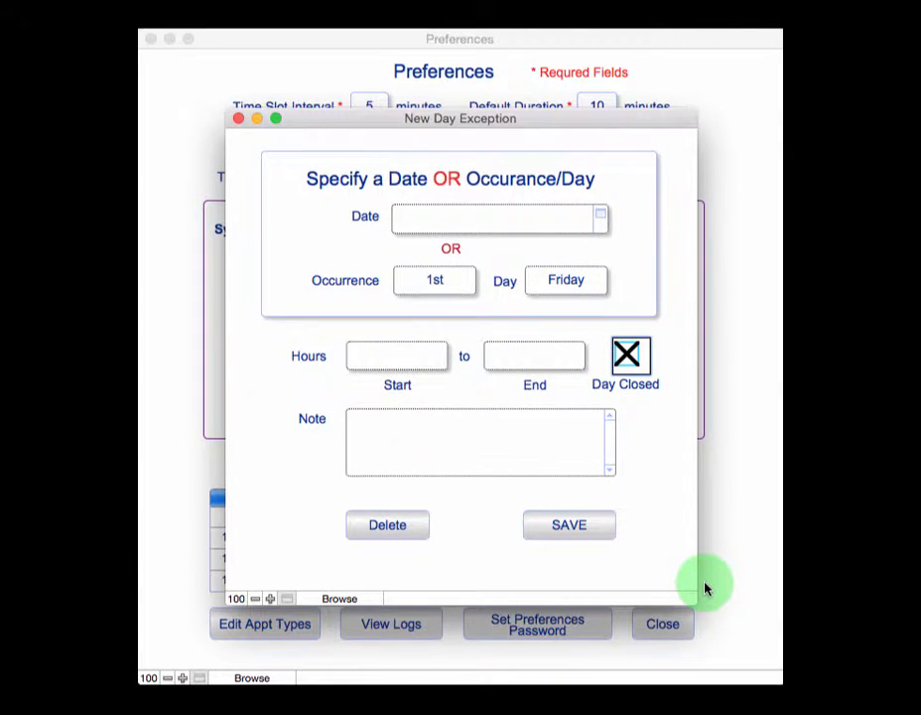
{"action": "left_click", "coordinate": [385, 440]}
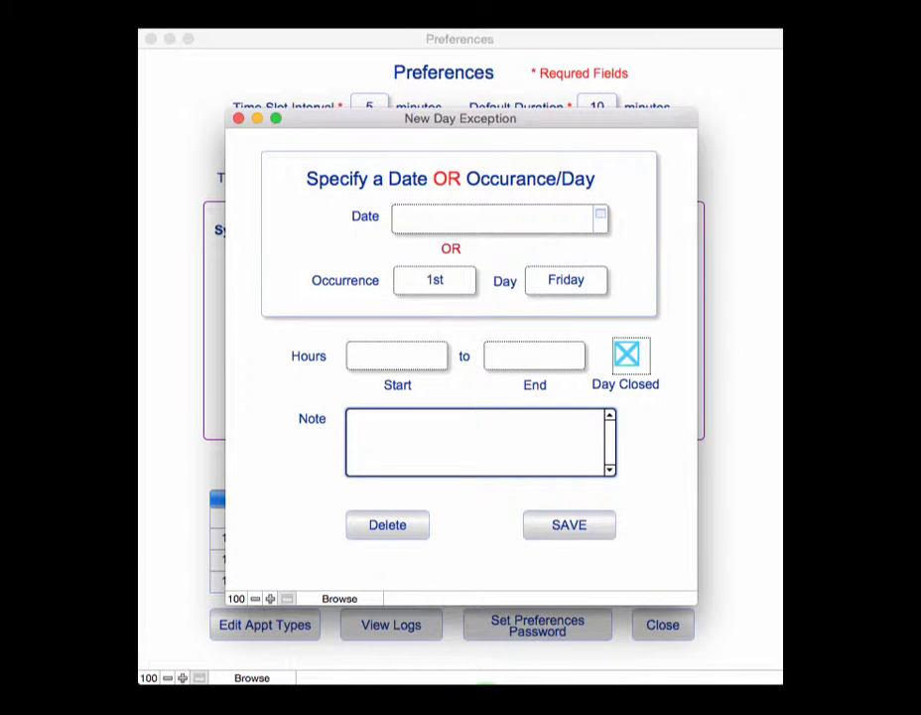
{"action": "type", "text": "Office Meeting"}
{"action": "left_click", "coordinate": [584, 531]}
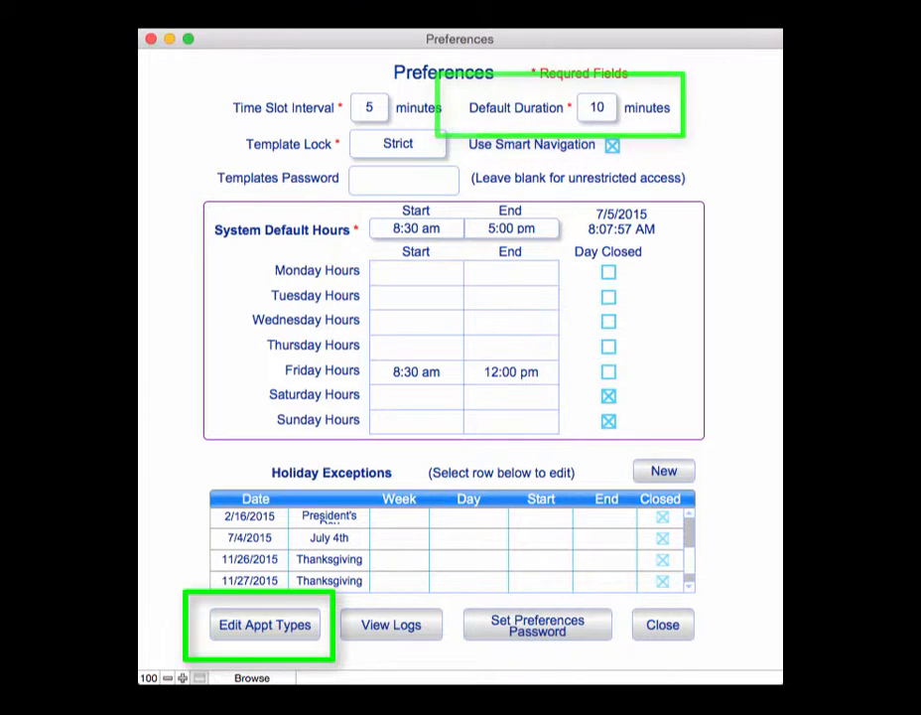
Open the Emergency entry in the appointment types list and delete it
{"action": "left_click", "coordinate": [242, 630]}
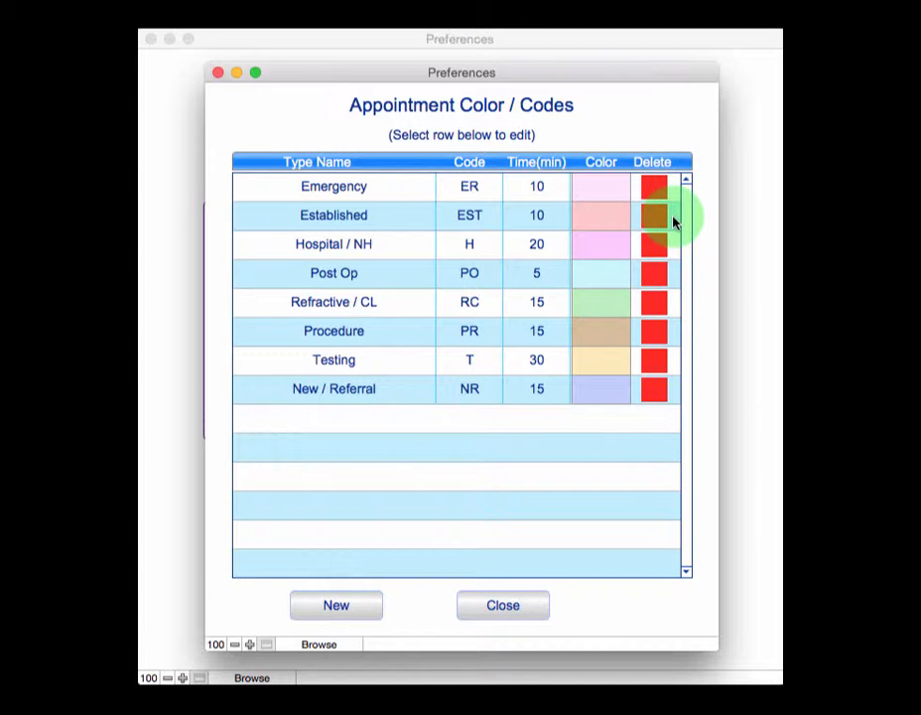
{"action": "left_click", "coordinate": [329, 189]}
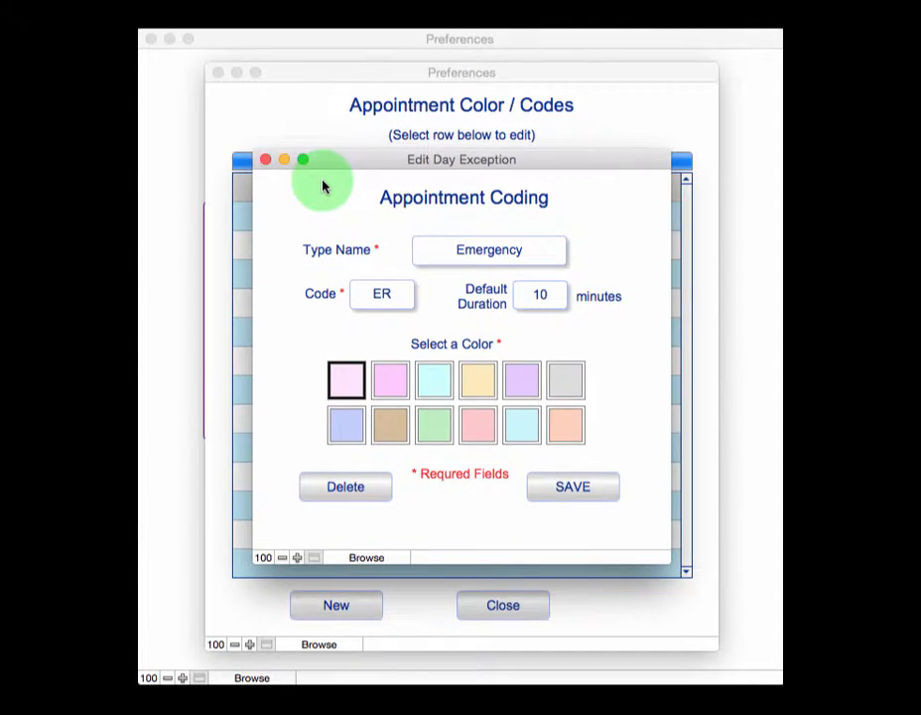
{"action": "double_click", "coordinate": [490, 249]}
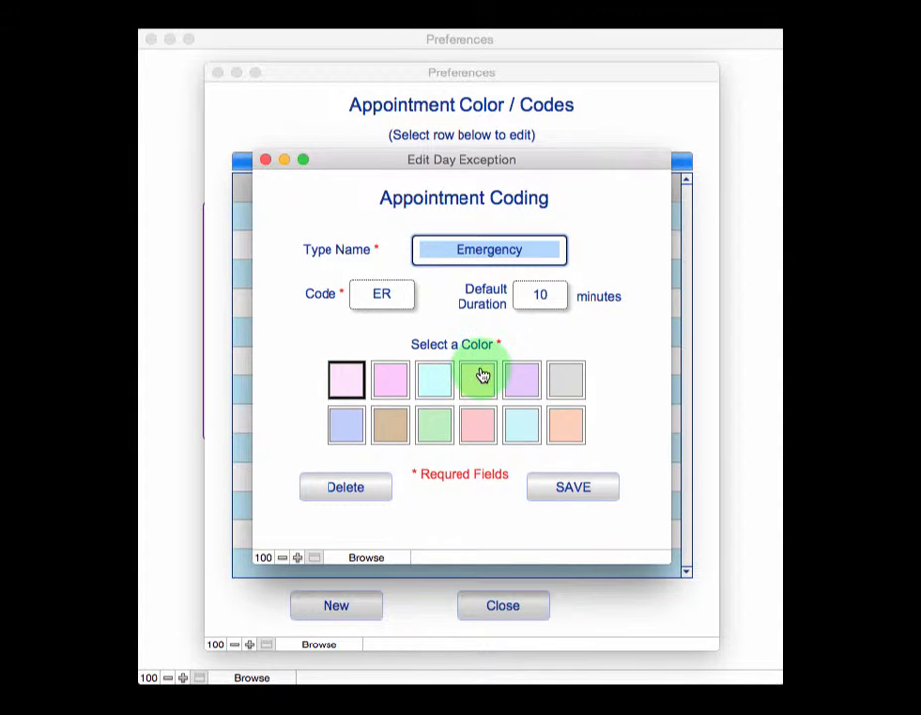
{"action": "left_click", "coordinate": [321, 497]}
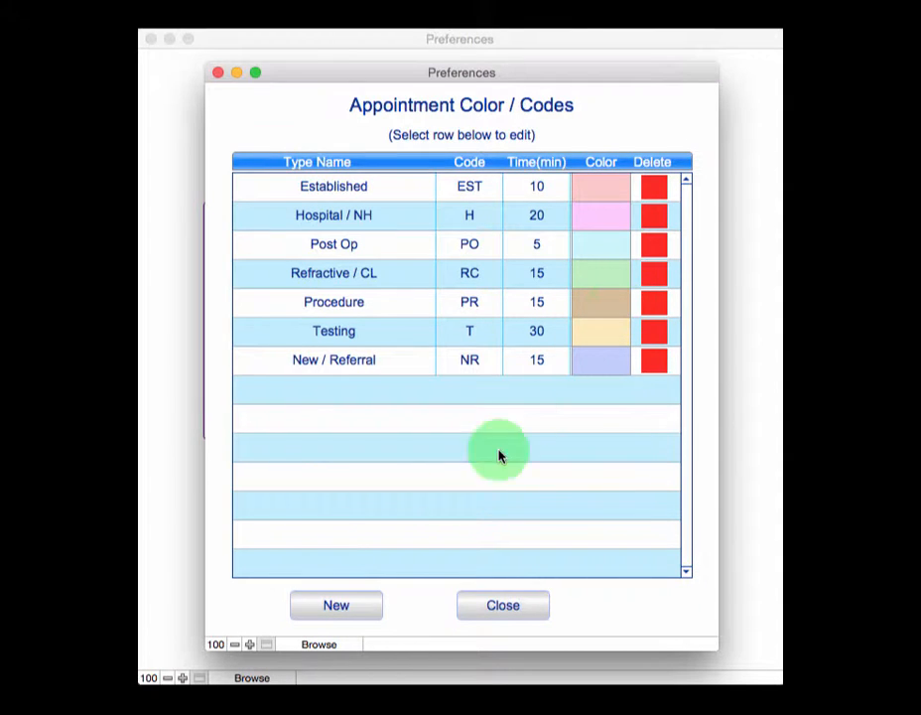
Create a new appointment type and confirm its creation
{"action": "left_click", "coordinate": [335, 604]}
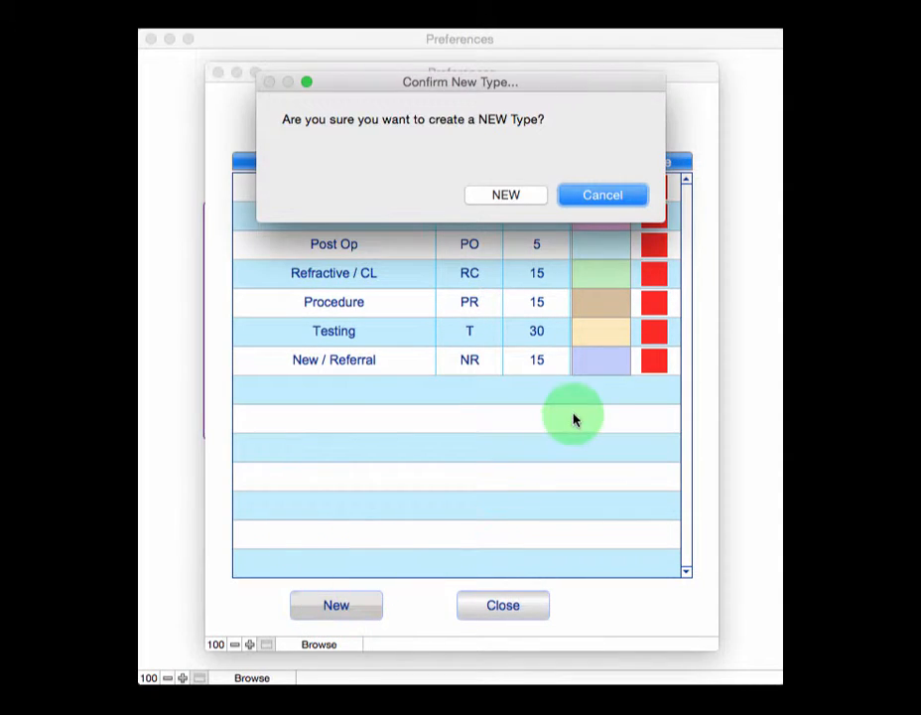
{"action": "left_click", "coordinate": [508, 193]}
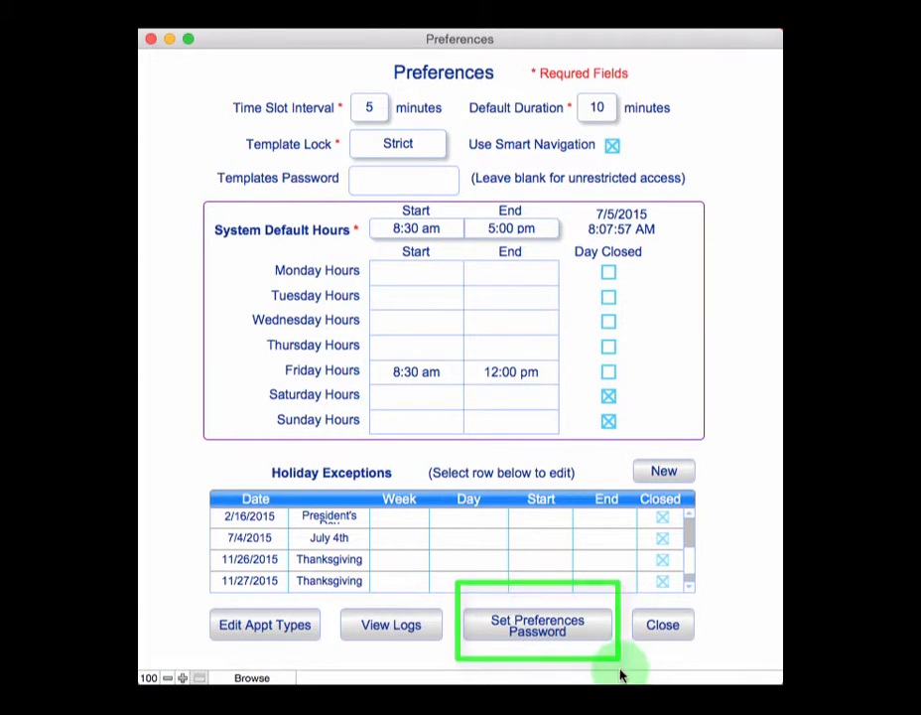
Enter and confirm a preferences password, and cancel the dialog without applying it
{"action": "left_click", "coordinate": [608, 636]}
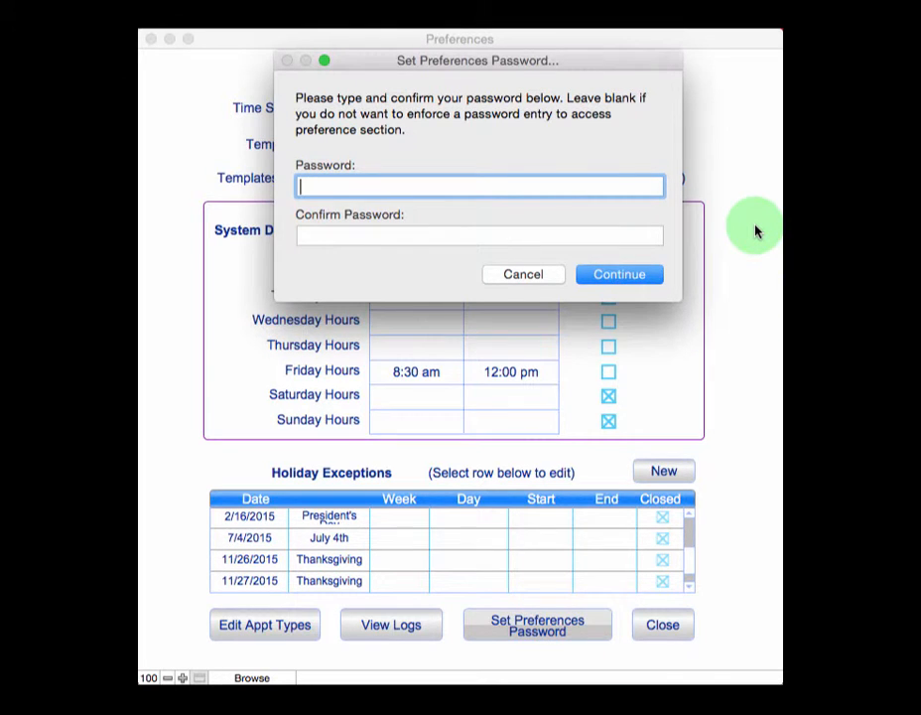
{"action": "type", "text": "****"}
{"action": "key", "text": "Tab"}
{"action": "type", "text": "****"}
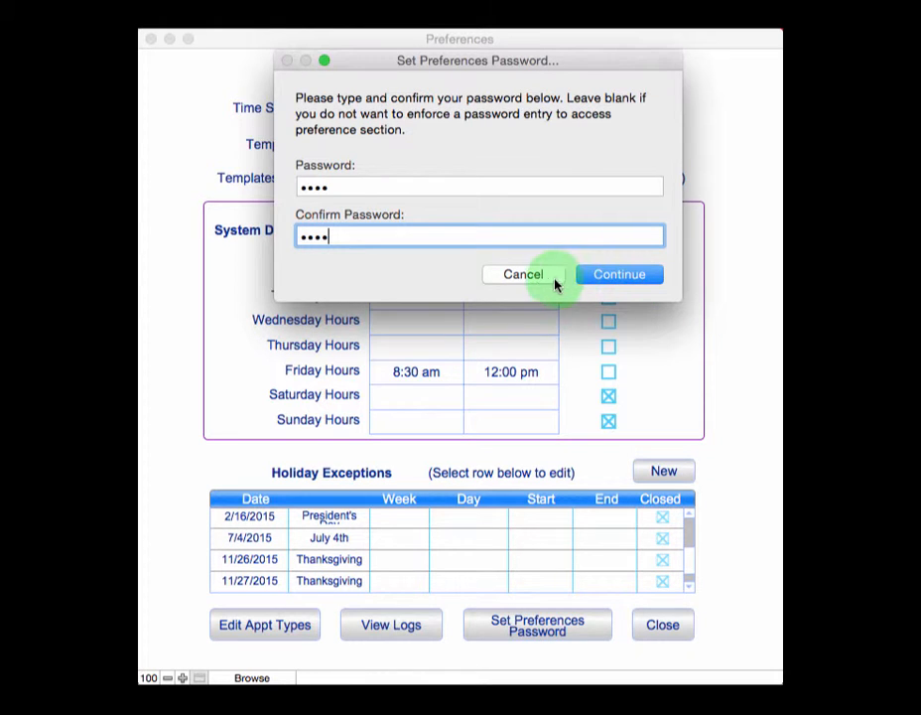
{"action": "left_click", "coordinate": [529, 280]}
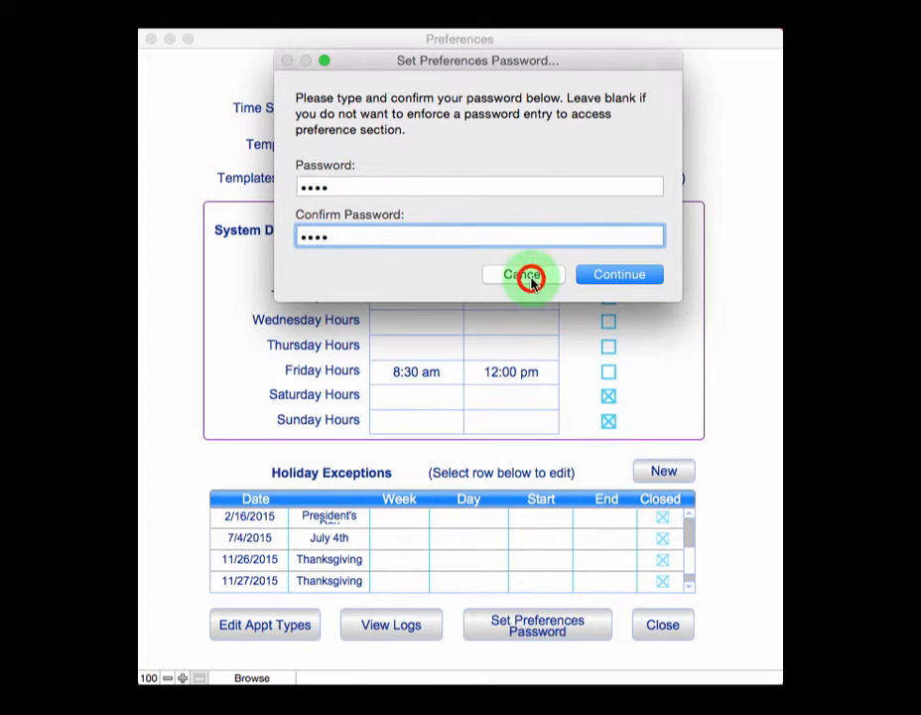